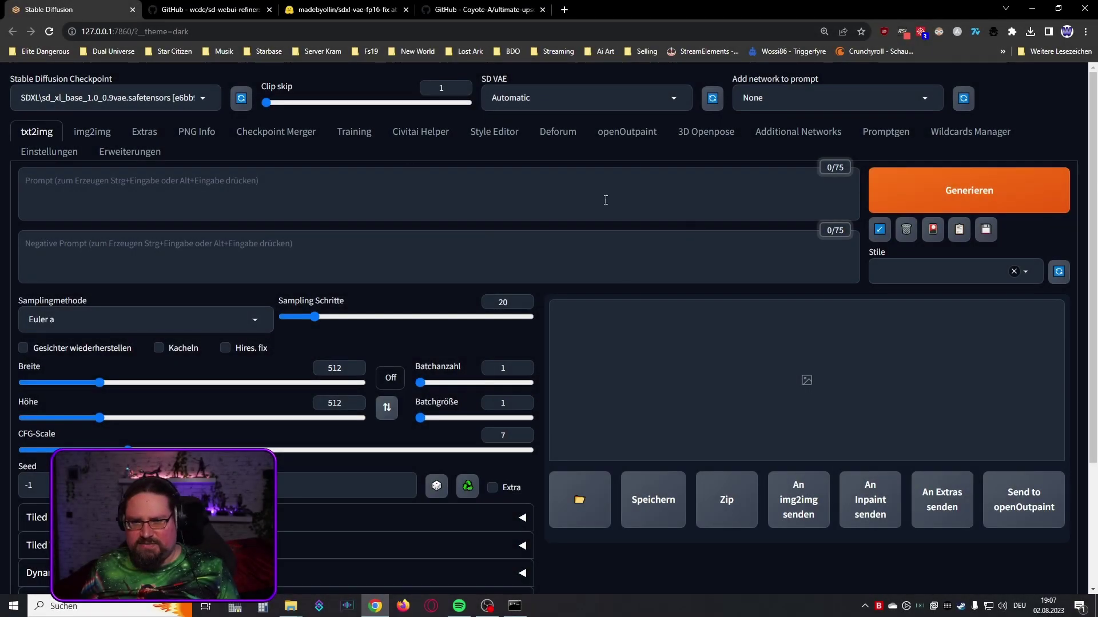
- Load the list of available extensions, include already installed ones, and search it for "ref"
left_click(120, 152)
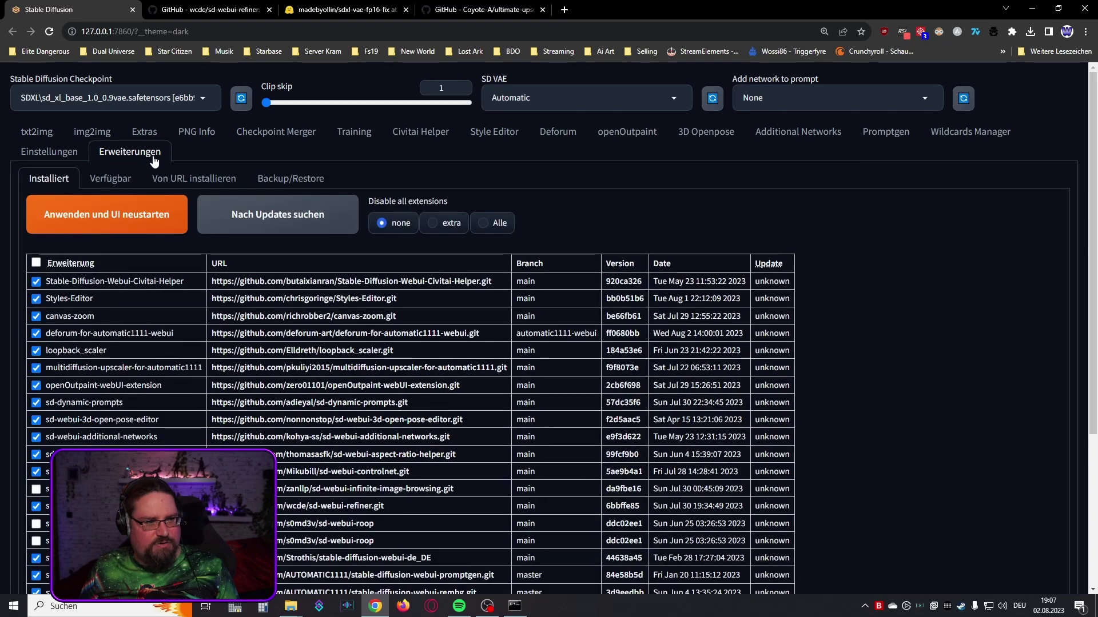
left_click(125, 184)
left_click(111, 228)
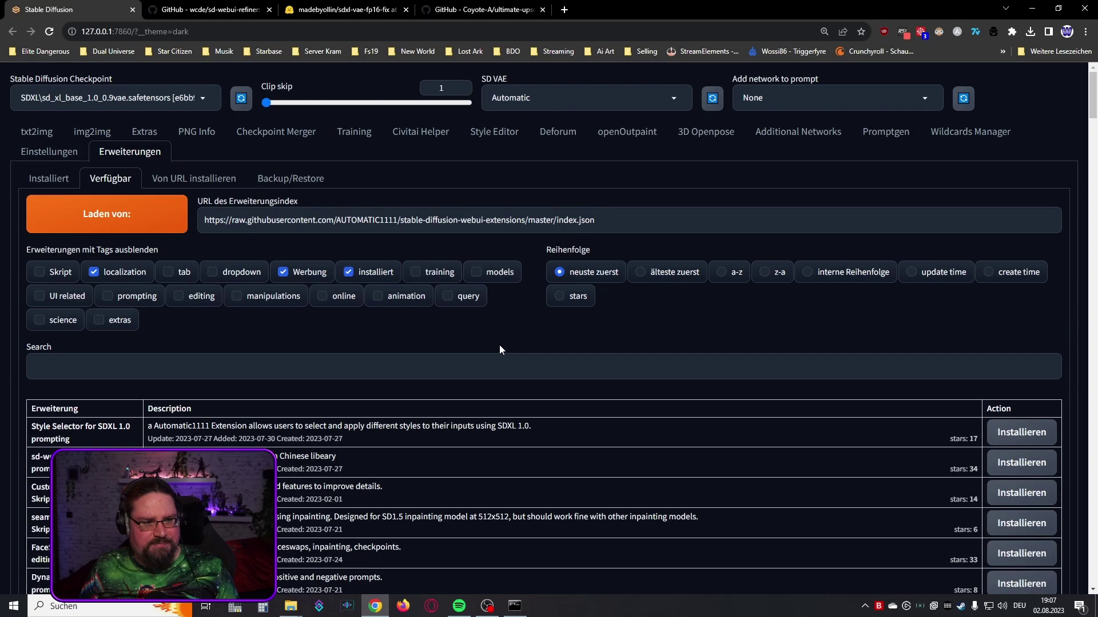
left_click(350, 273)
left_click(220, 363)
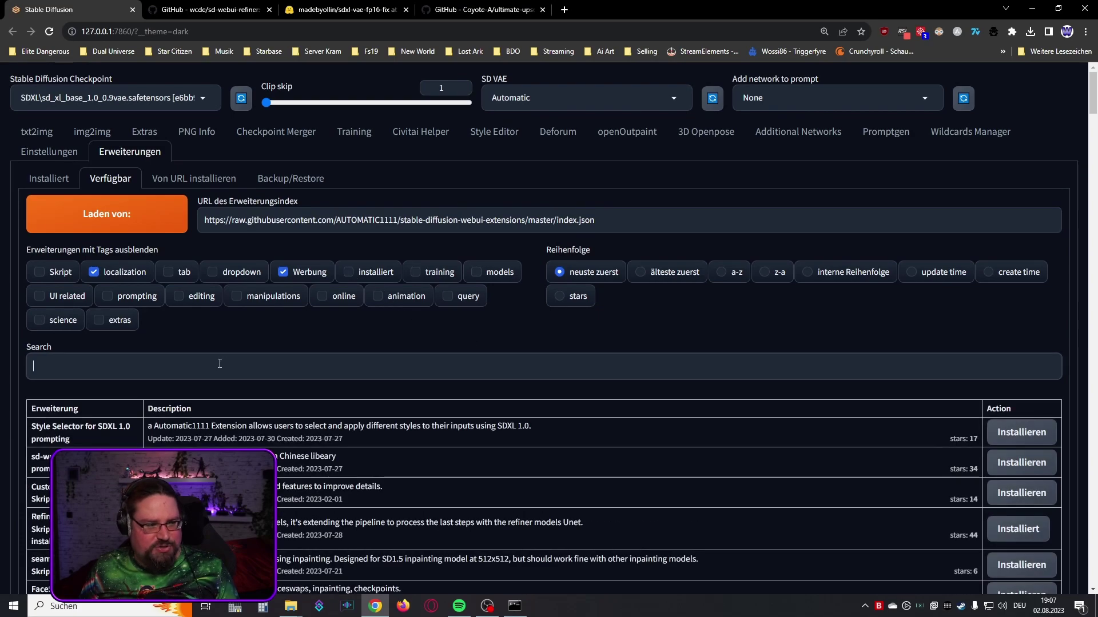
type("ref")
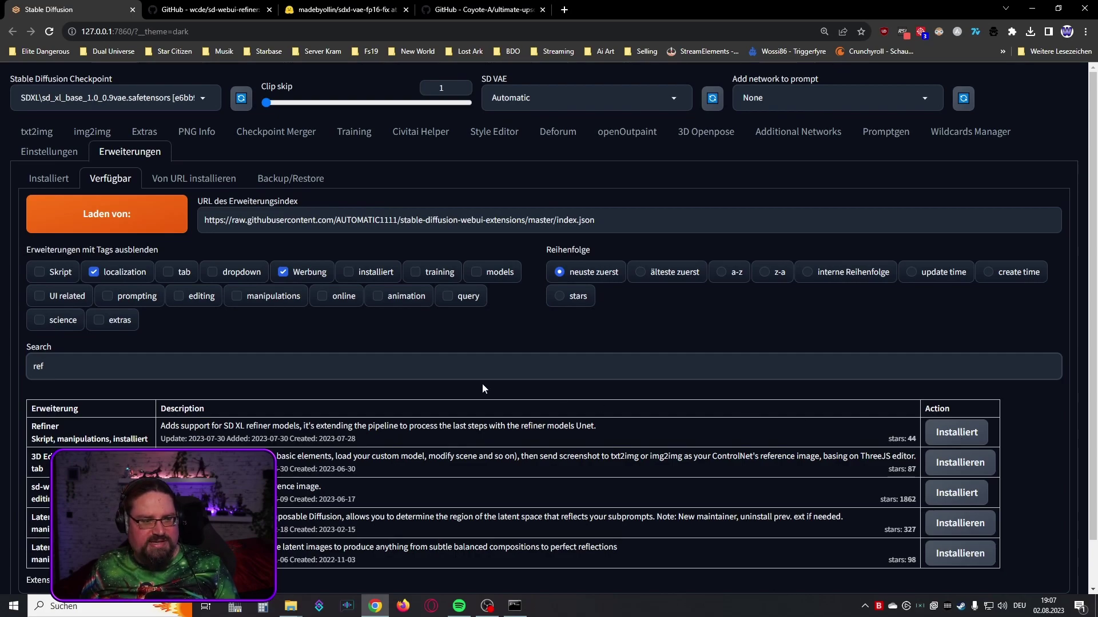
- Apply the installed extensions and restart the web UI
left_click(47, 178)
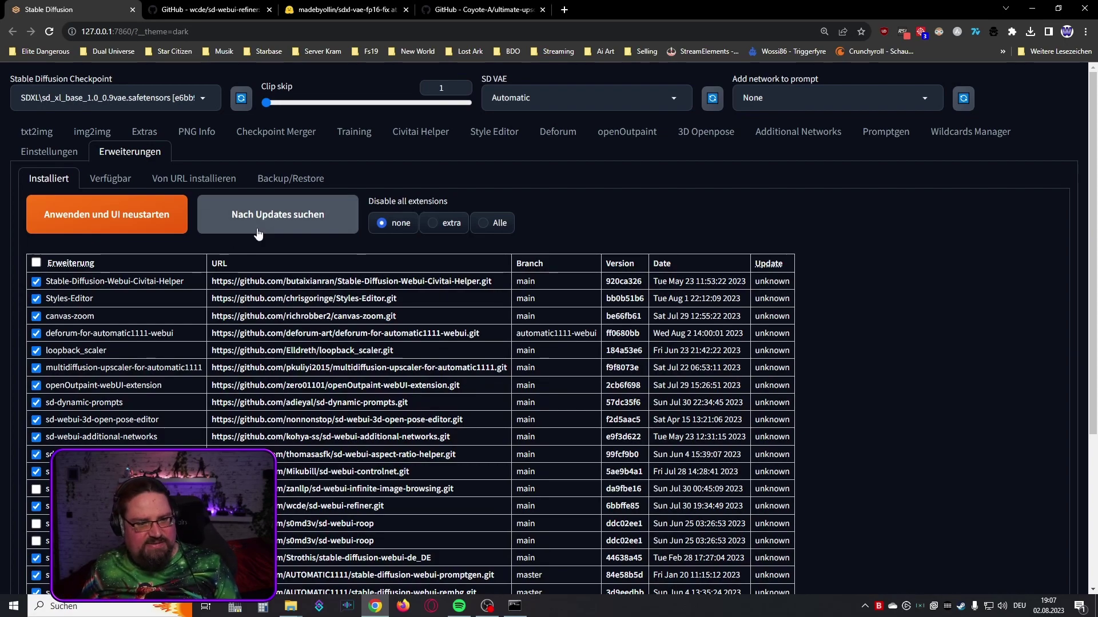
left_click(74, 228)
key("alt+Tab")
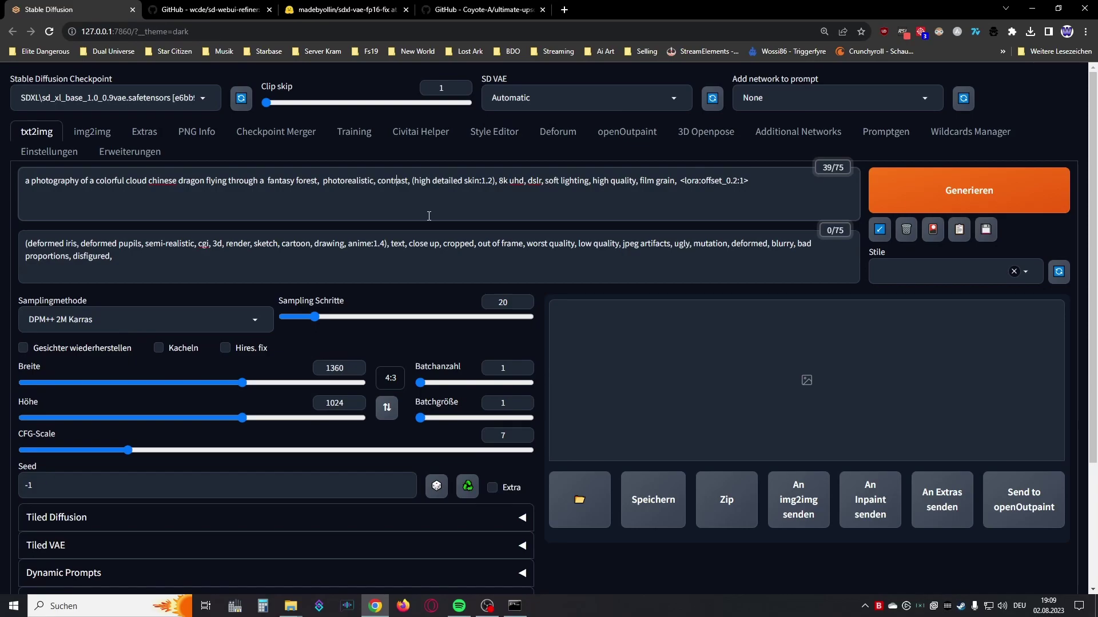
- Set the txt2img sampling steps to 30 and select sdxl_vae.safetensors as the SD VAE
left_click(402, 198)
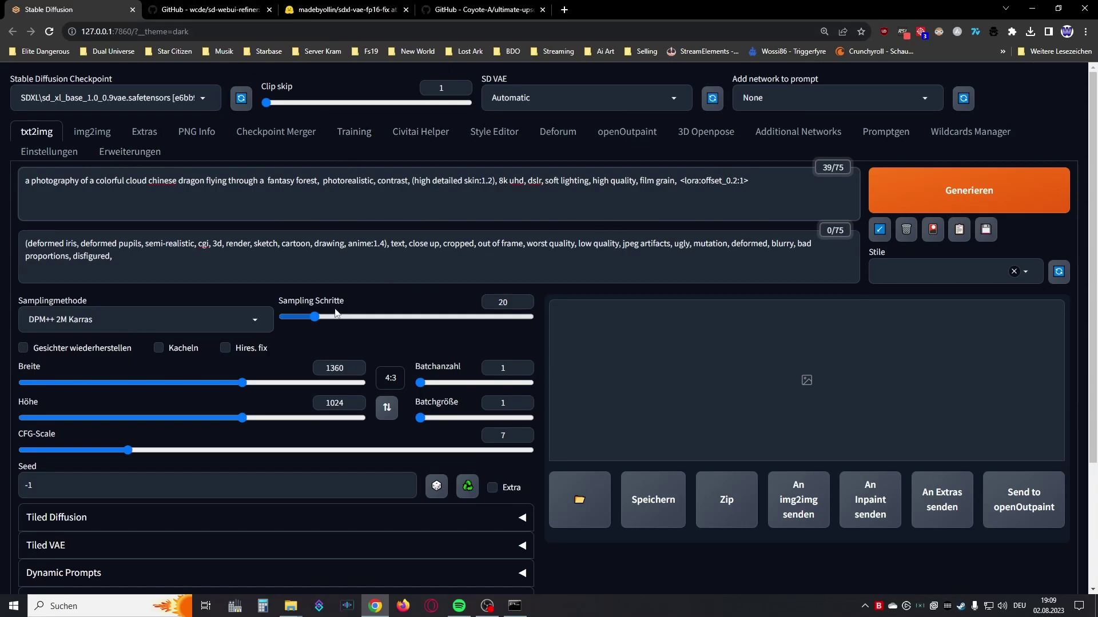
left_click_drag(319, 319, 331, 316)
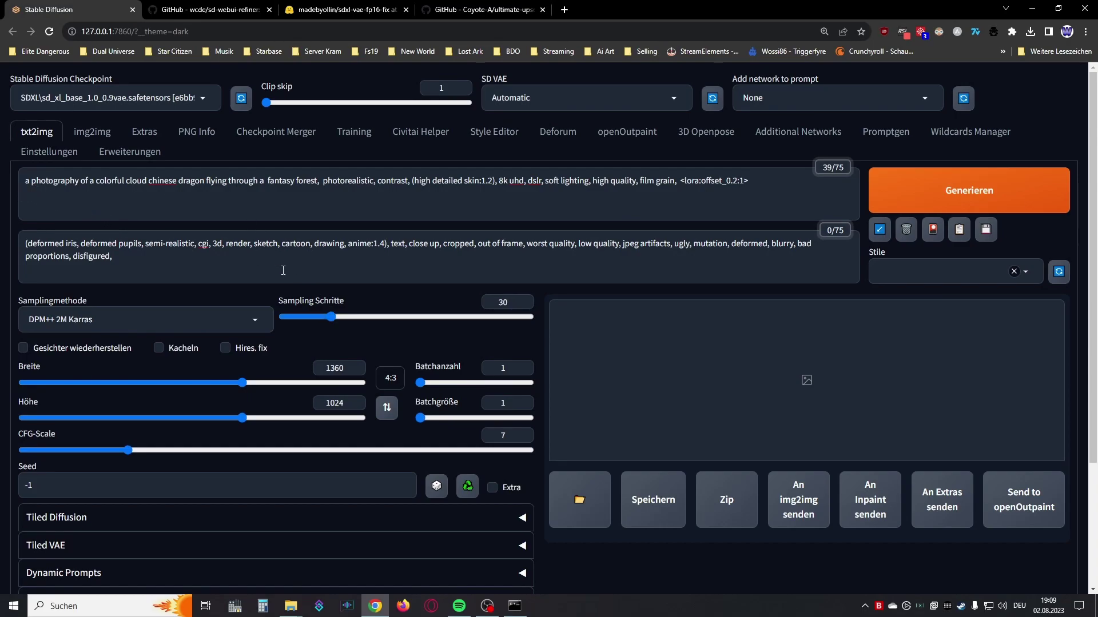
scroll(159, 371, "down", 1)
scroll(194, 327, "up", 1)
scroll(193, 327, "up", 1)
scroll(254, 214, "down", 2)
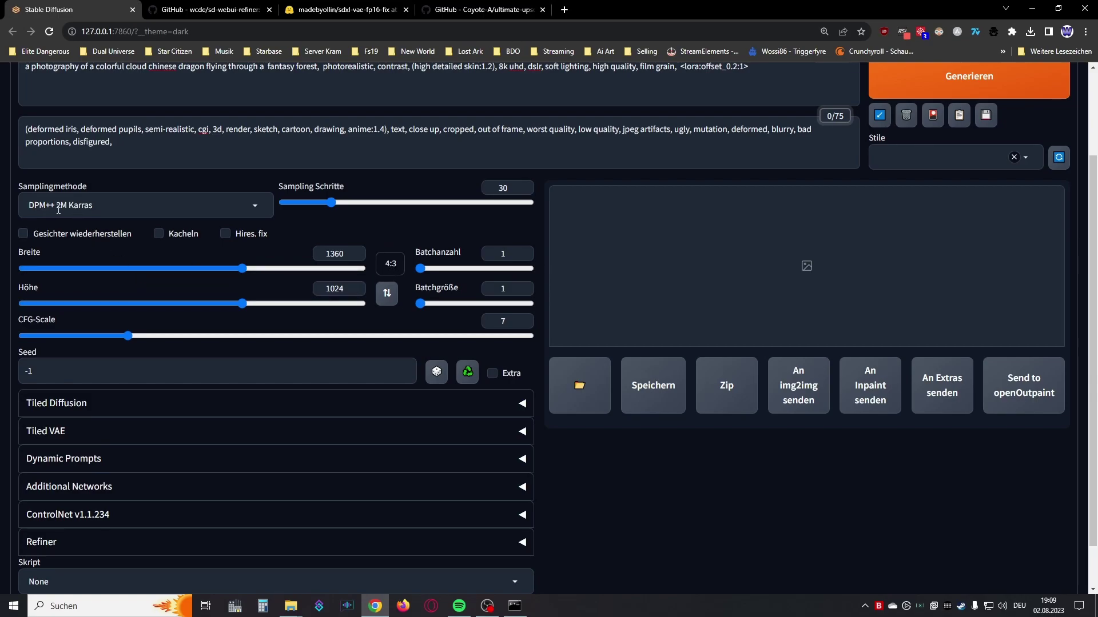
scroll(348, 263, "up", 2)
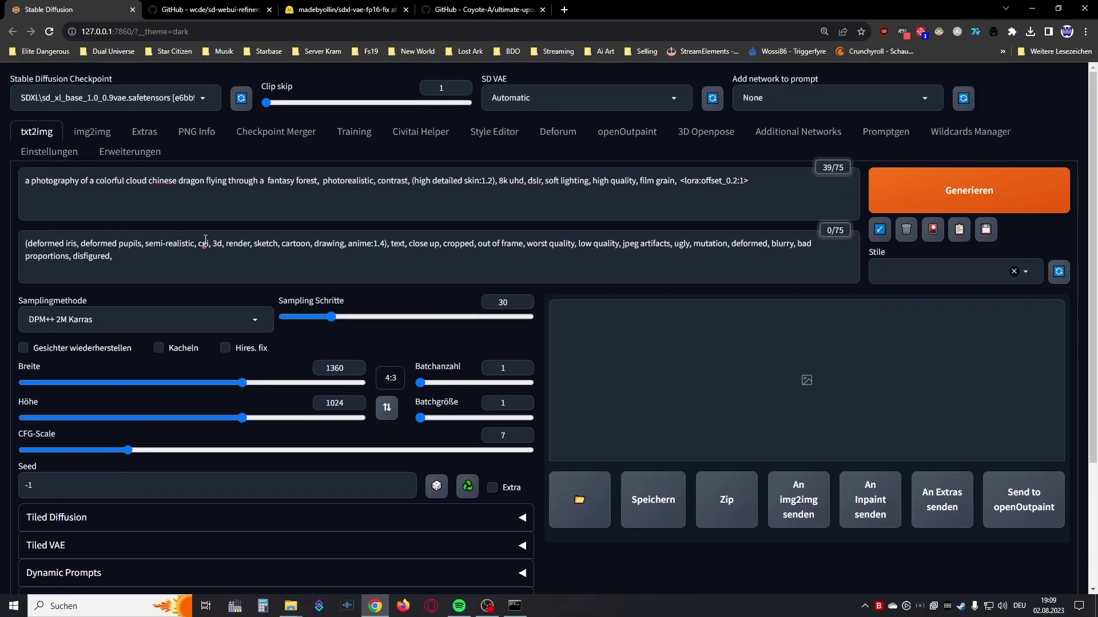
scroll(270, 237, "down", 3)
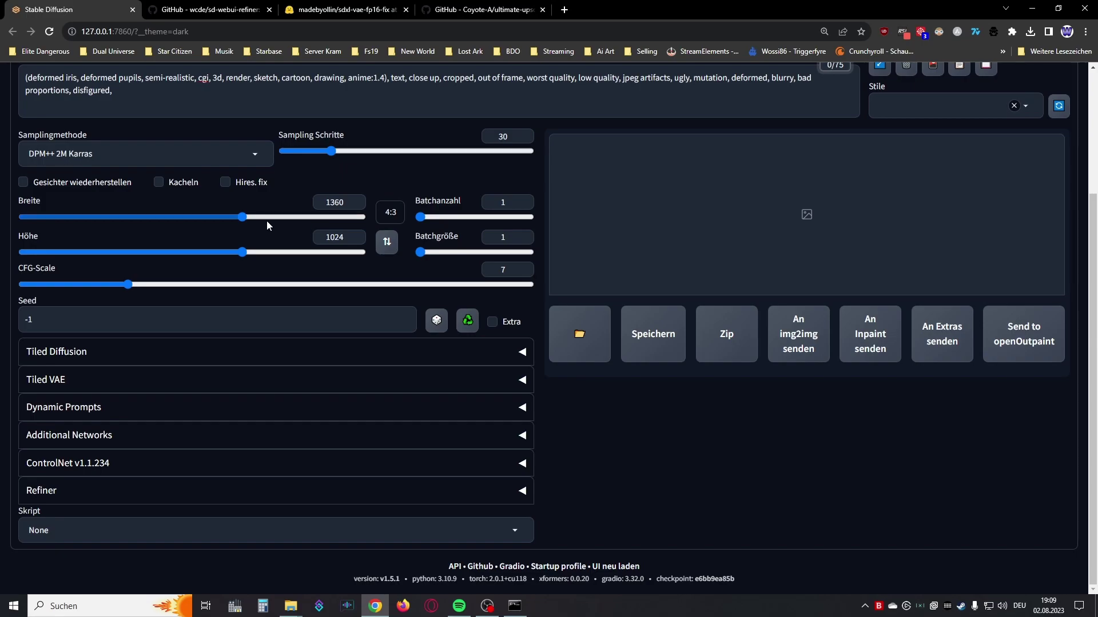
scroll(267, 221, "up", 3)
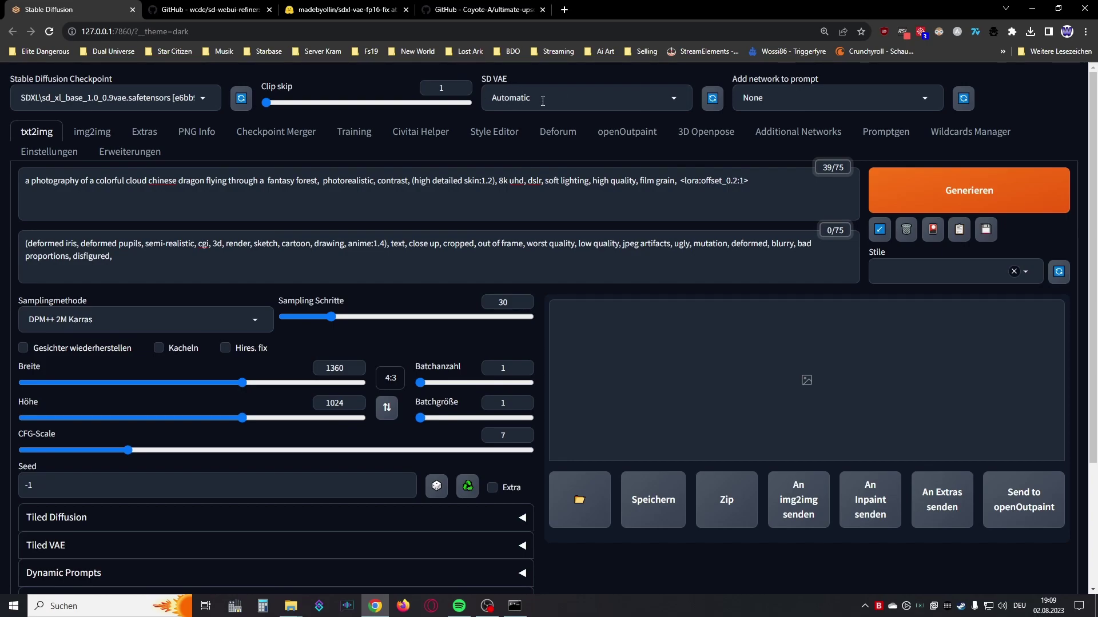
left_click(624, 112)
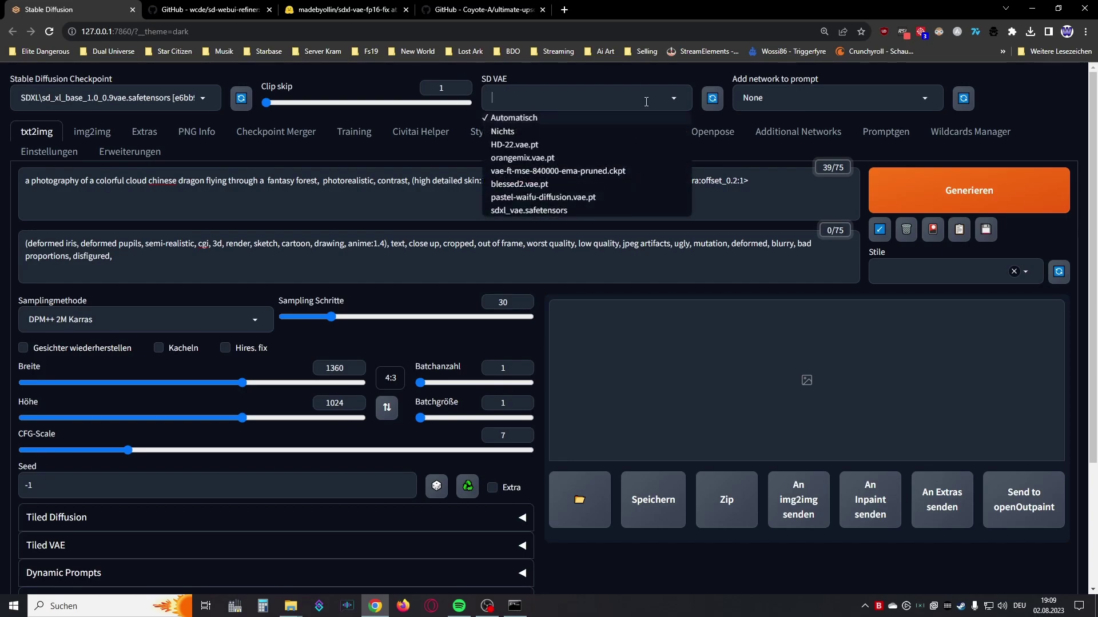
left_click(584, 210)
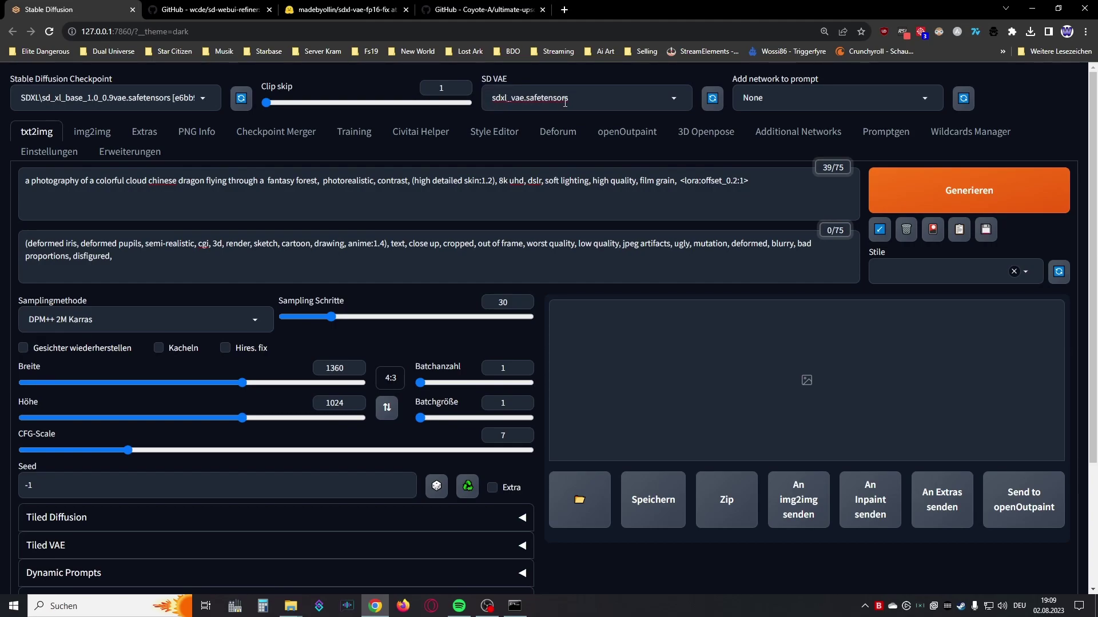
- Choose sd_xl_refiner_1.0_0.9vae.safetensors as the Refiner model and enable the refiner
scroll(499, 152, "down", 3)
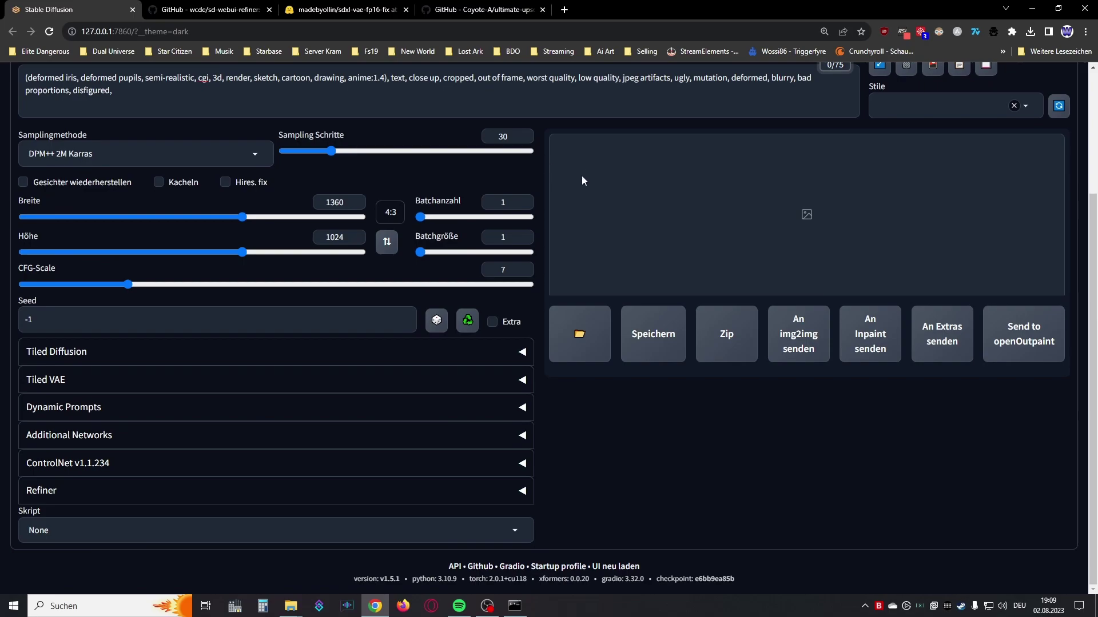
scroll(552, 197, "up", 3)
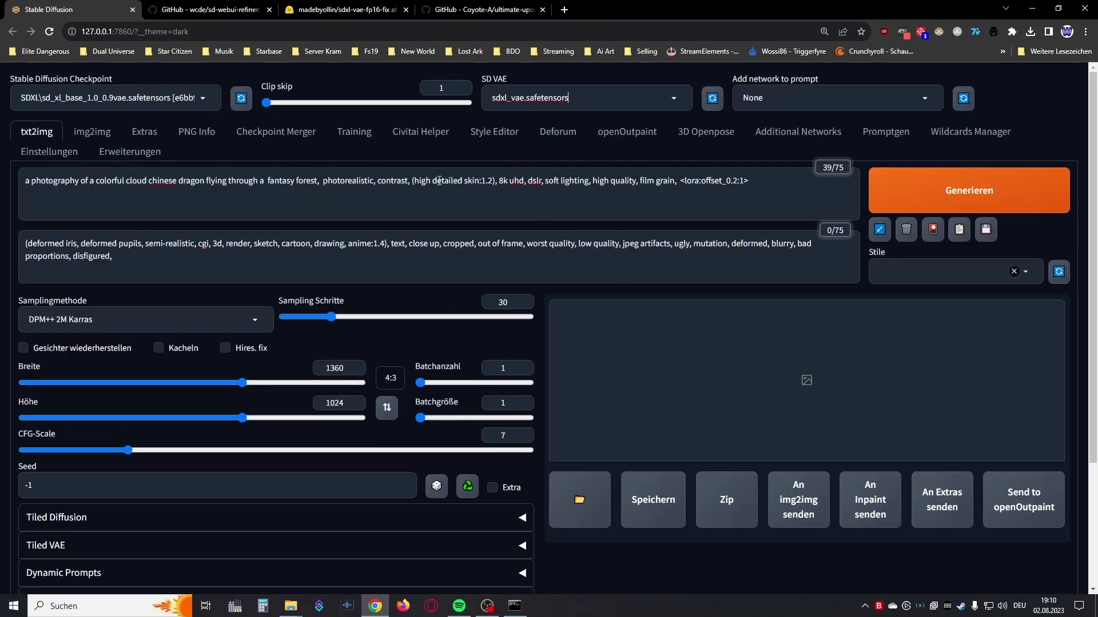
scroll(437, 181, "down", 3)
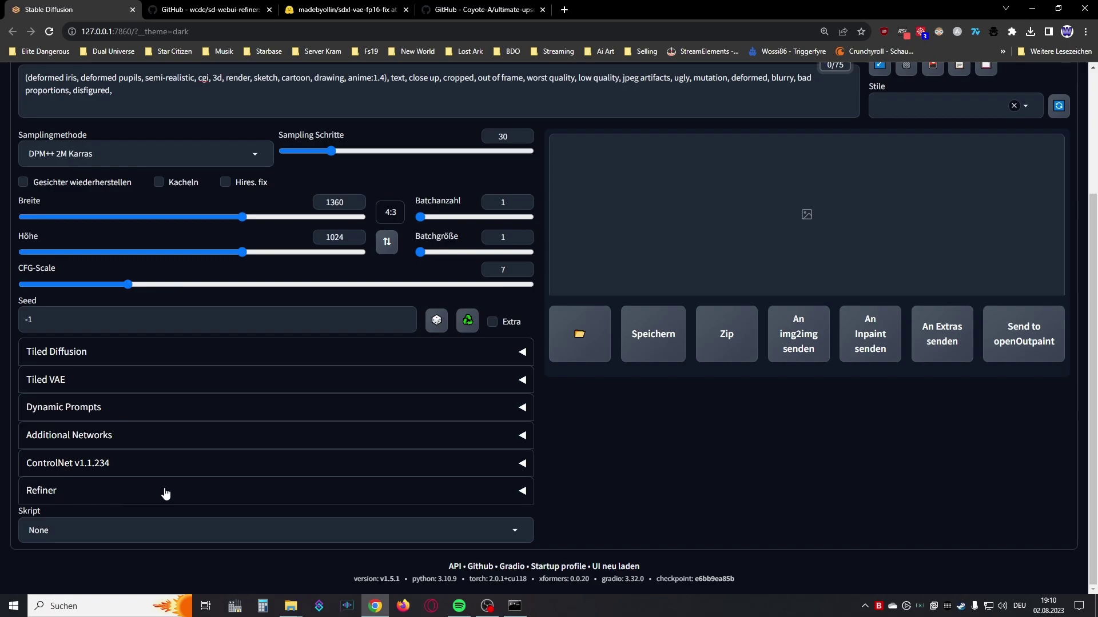
left_click(100, 495)
scroll(274, 377, "down", 1)
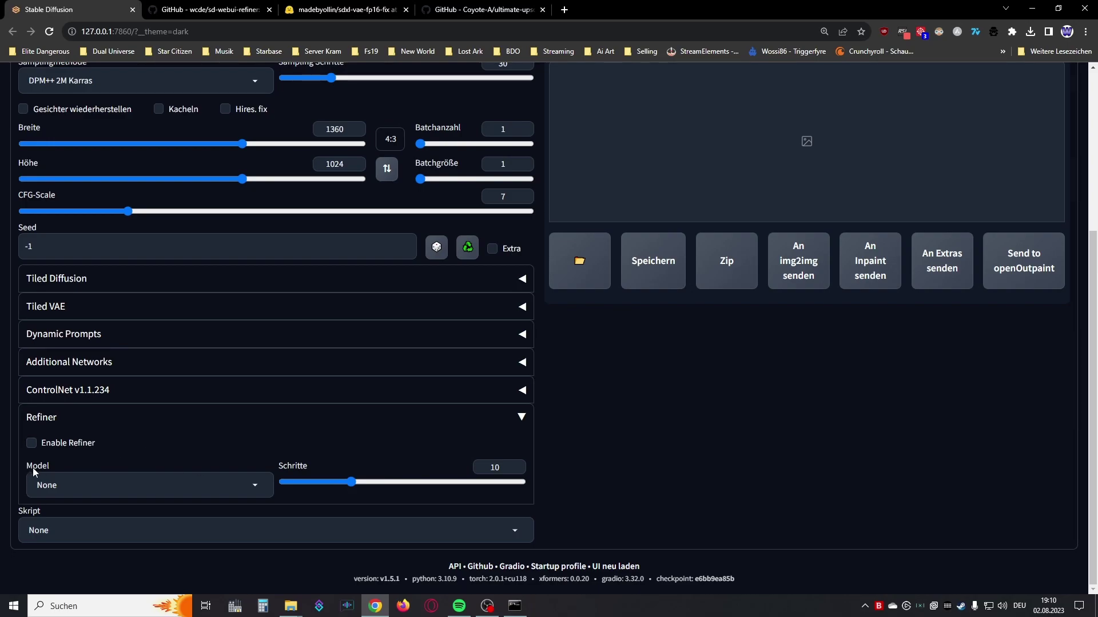
left_click(252, 487)
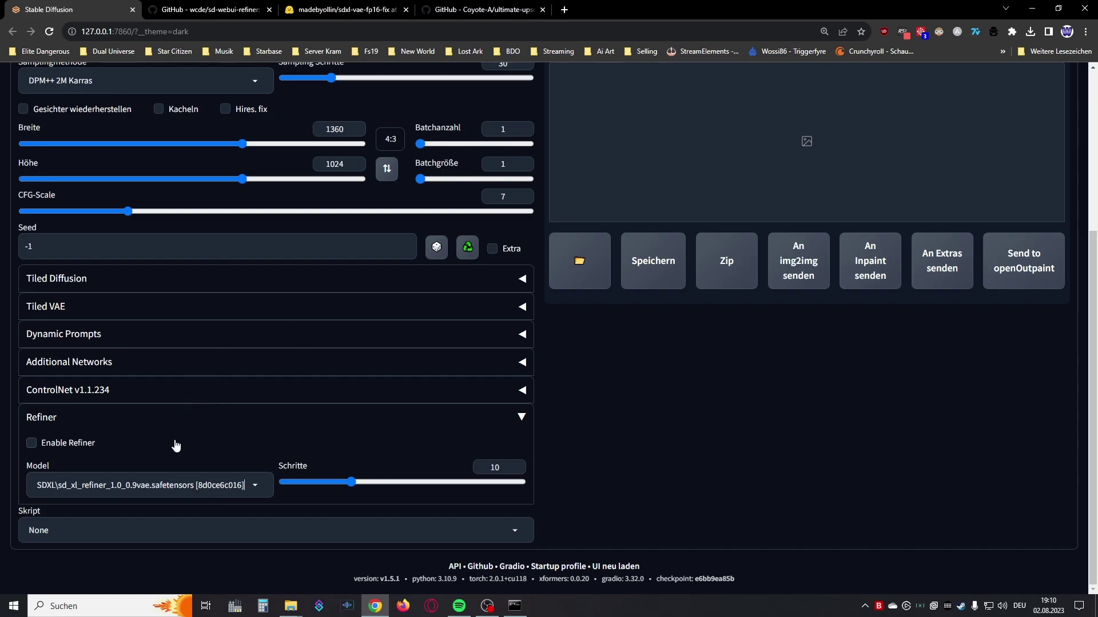
left_click(32, 444)
- Set the refiner steps to 15, half of the base sampling steps
scroll(339, 448, "up", 4)
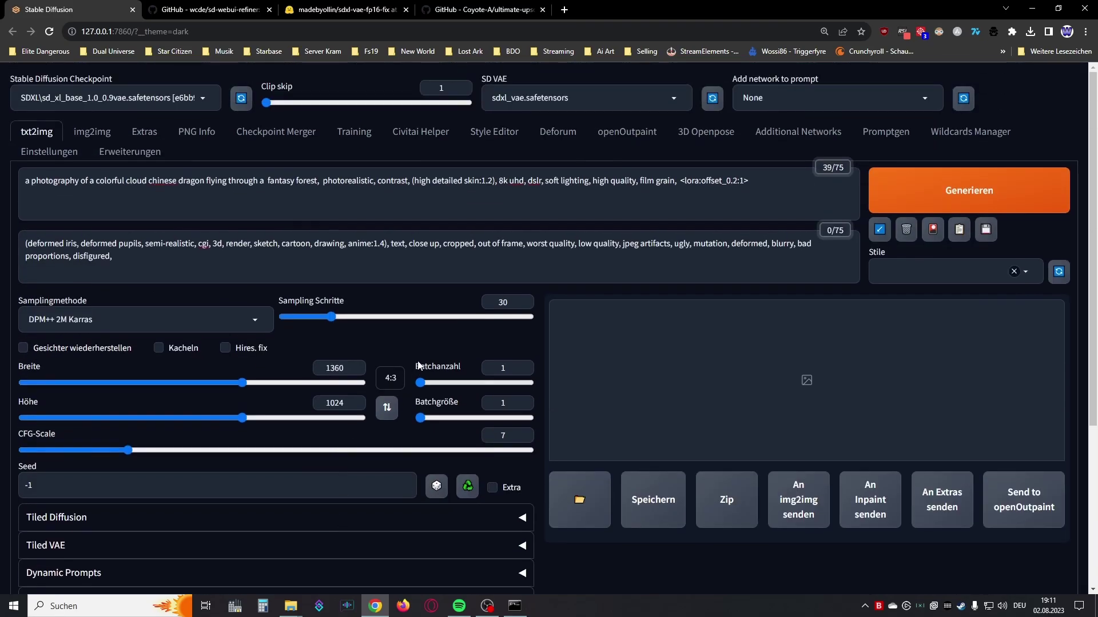
scroll(387, 317, "down", 4)
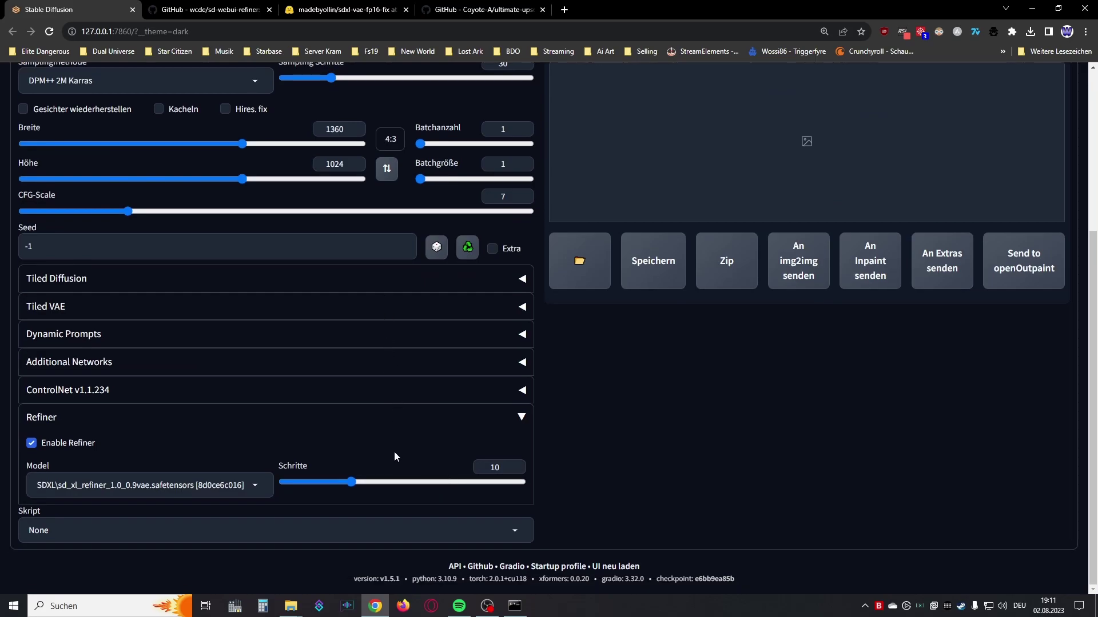
scroll(400, 454, "up", 4)
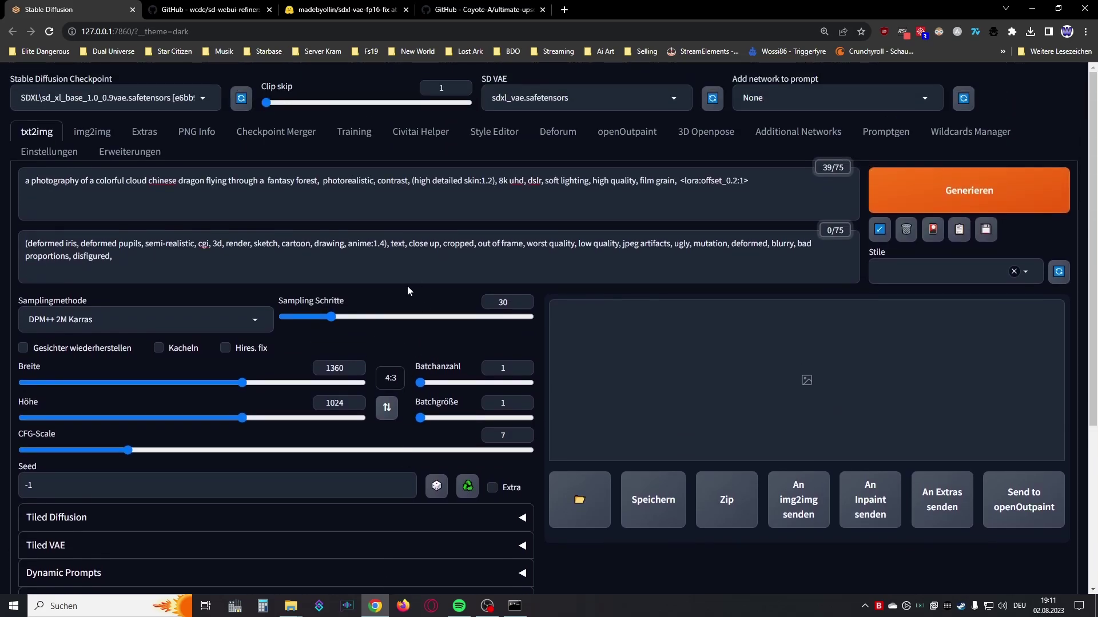
scroll(354, 320, "down", 4)
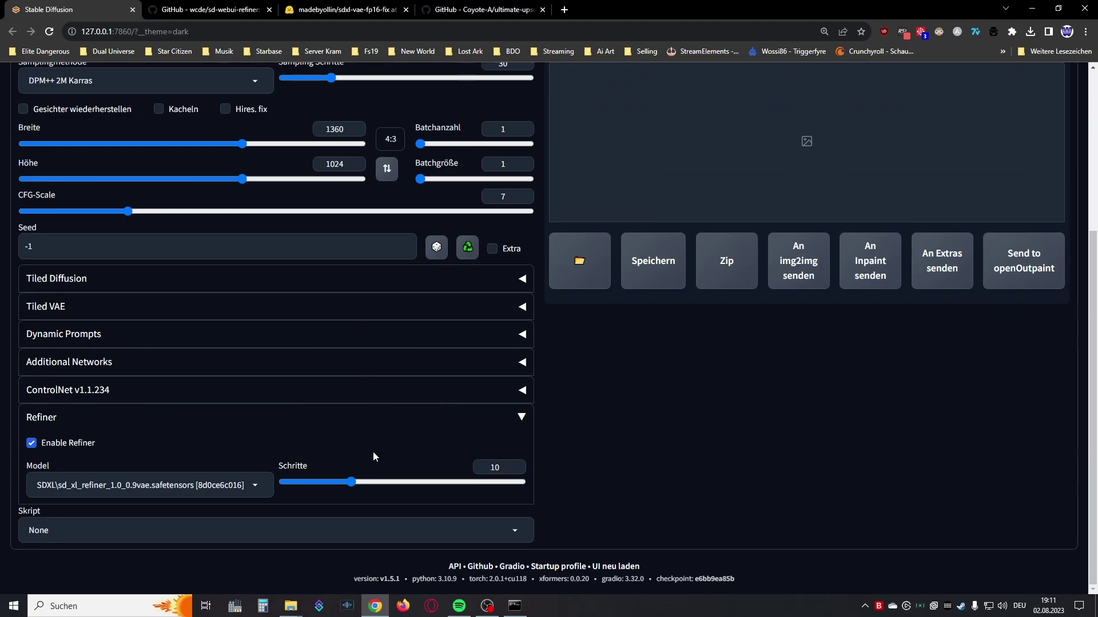
scroll(372, 451, "up", 4)
scroll(380, 389, "down", 4)
left_click_drag(351, 482, 386, 484)
- Generate the dragon image and check the generation log in the command prompt window
scroll(428, 461, "up", 4)
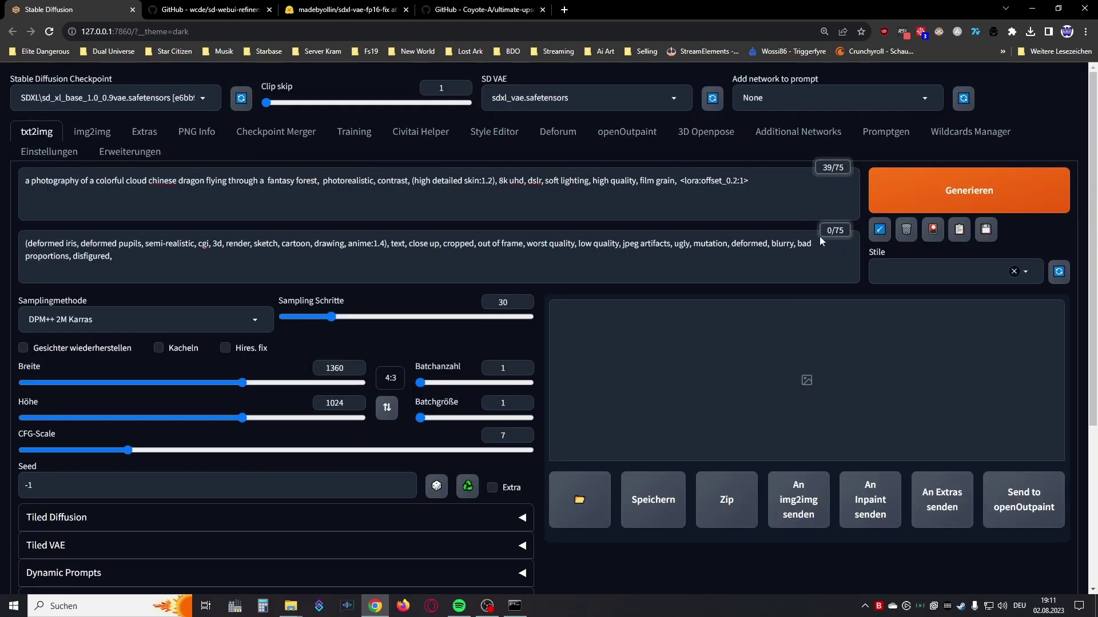
left_click(900, 200)
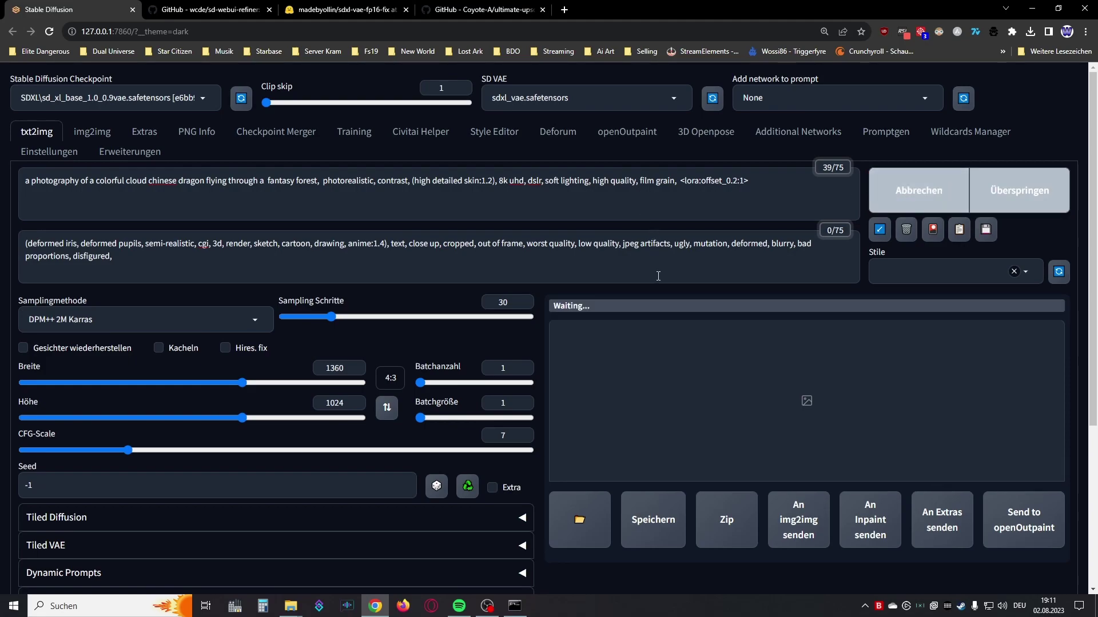
left_click(514, 606)
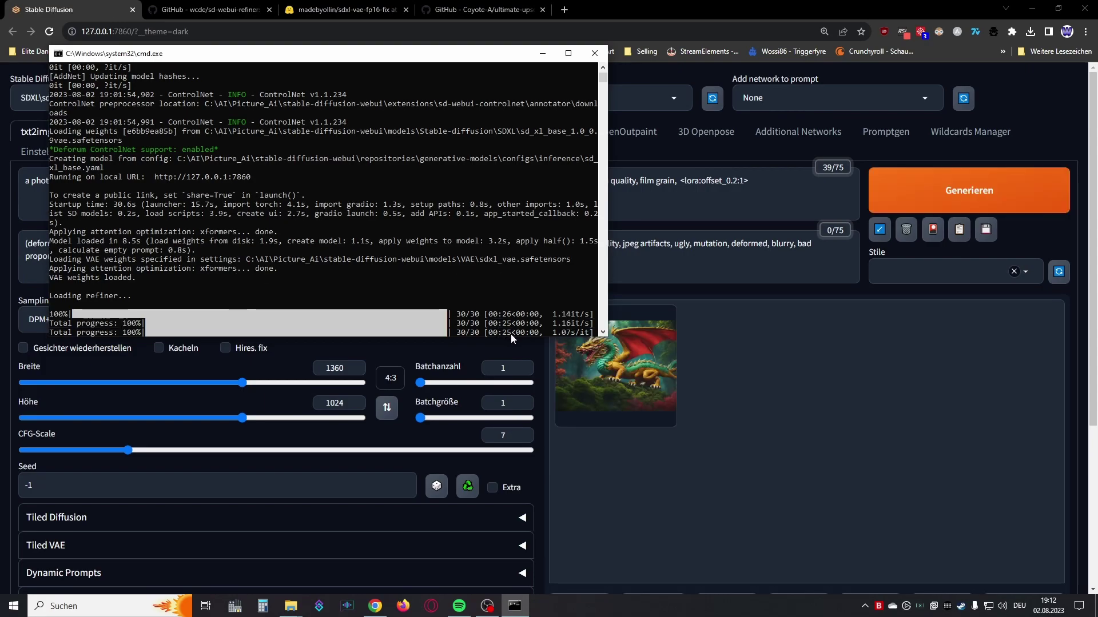
left_click(543, 53)
- Inspect the generated dragon image in the enlarged view and close that view
left_click(611, 346)
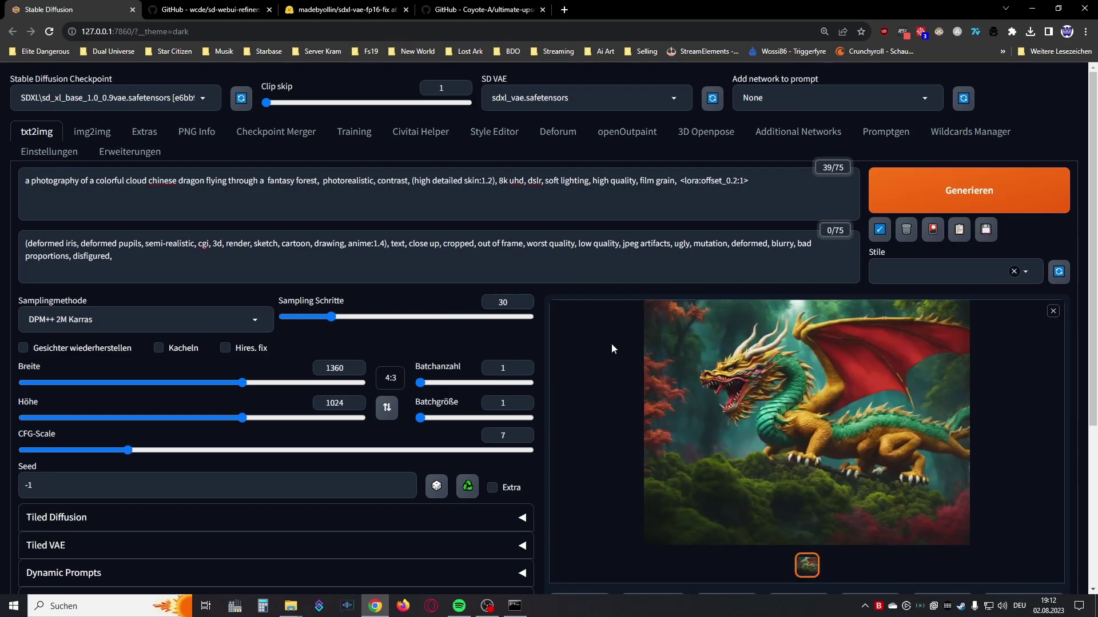
left_click(791, 393)
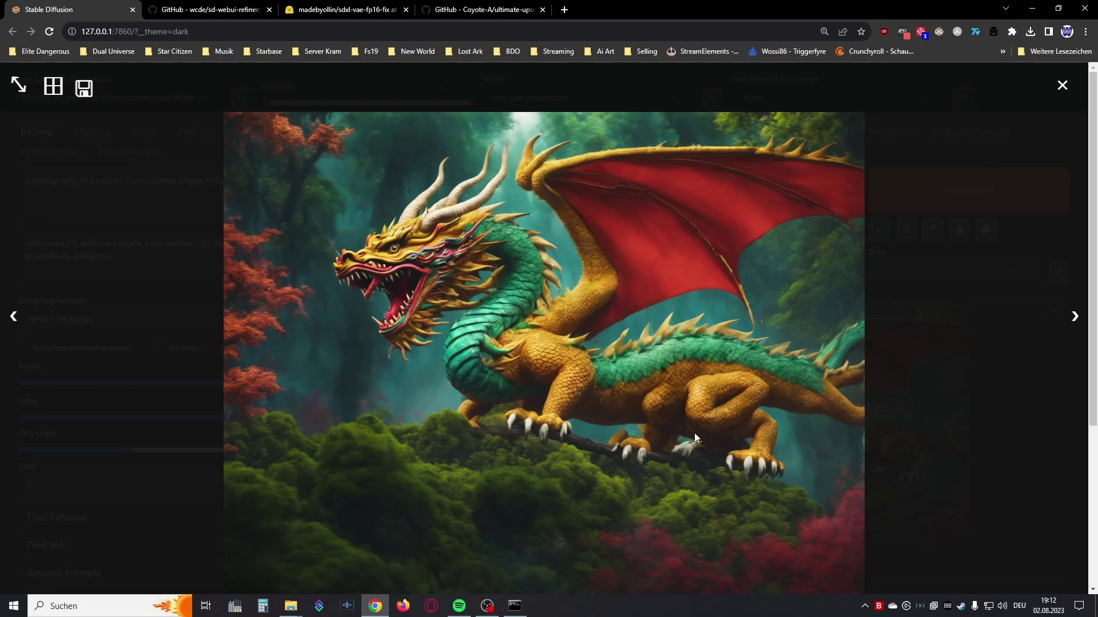
left_click(1061, 85)
- Set the refiner steps to 12 and generate another dragon image
scroll(463, 396, "down", 4)
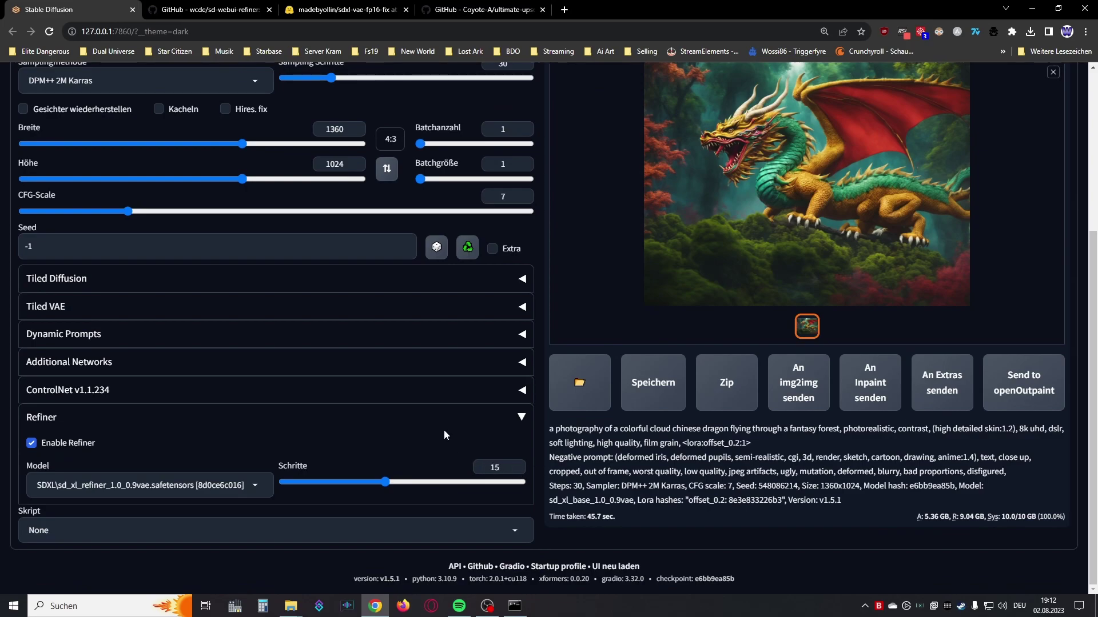
left_click_drag(383, 484, 364, 488)
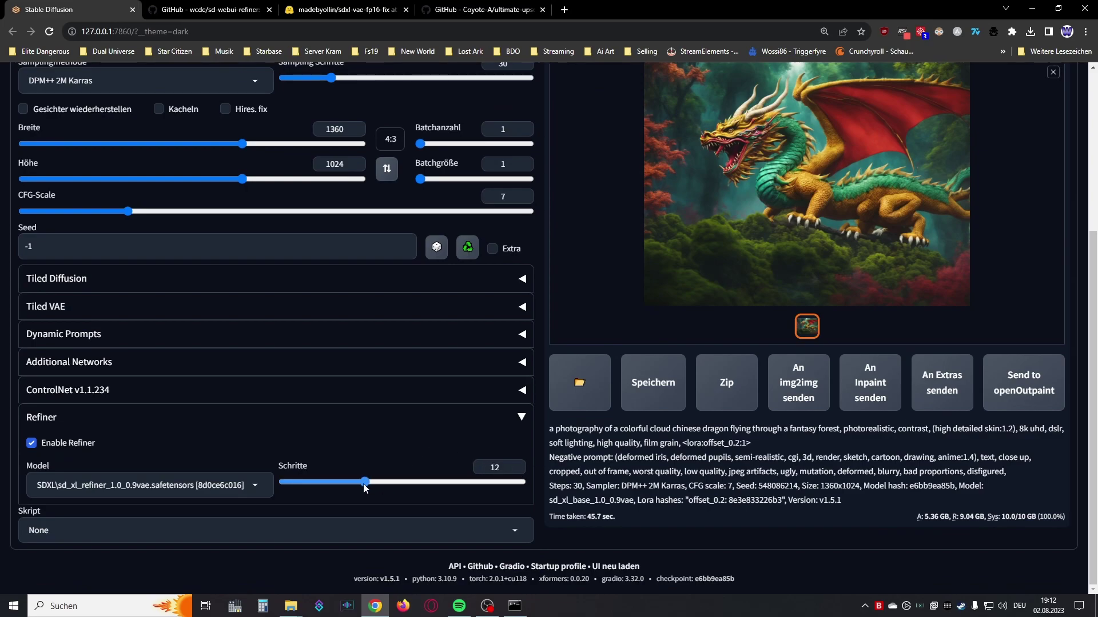
scroll(391, 458, "up", 4)
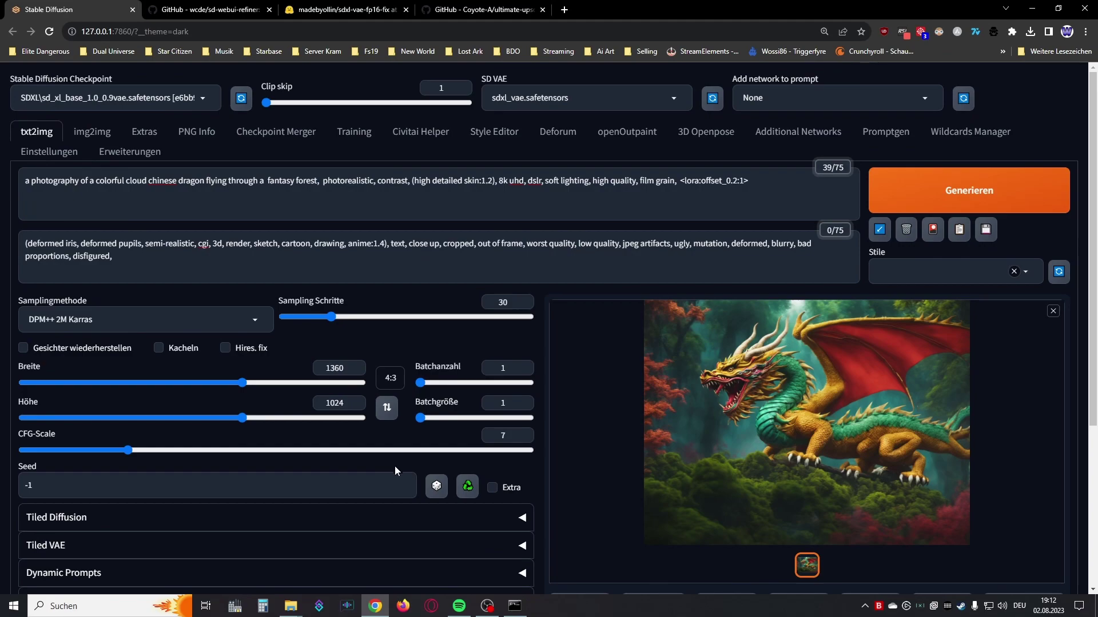
left_click(903, 194)
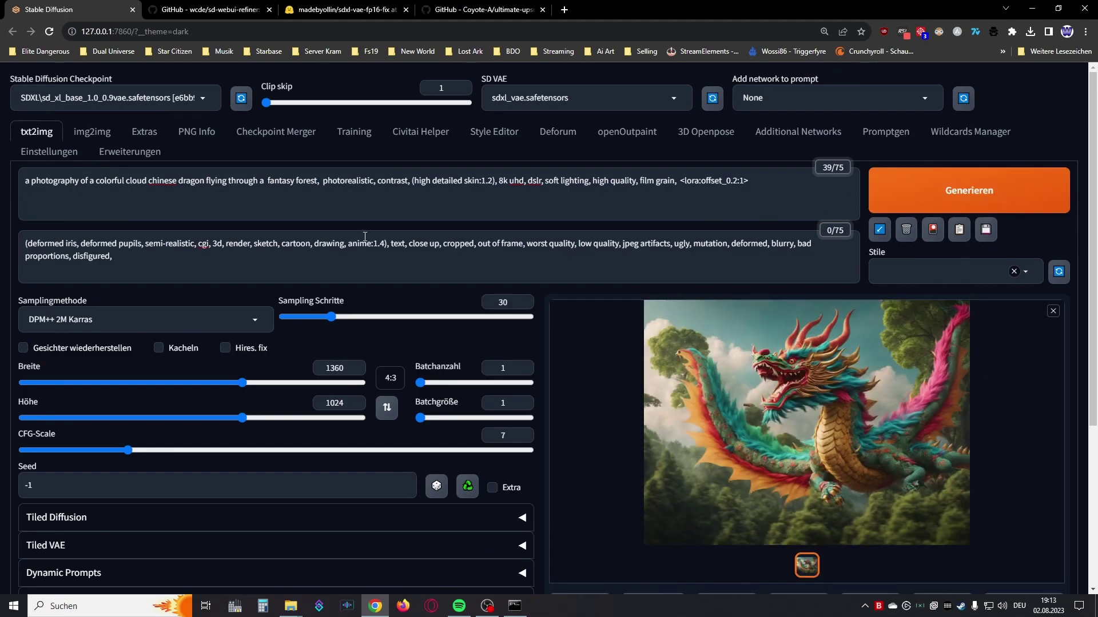